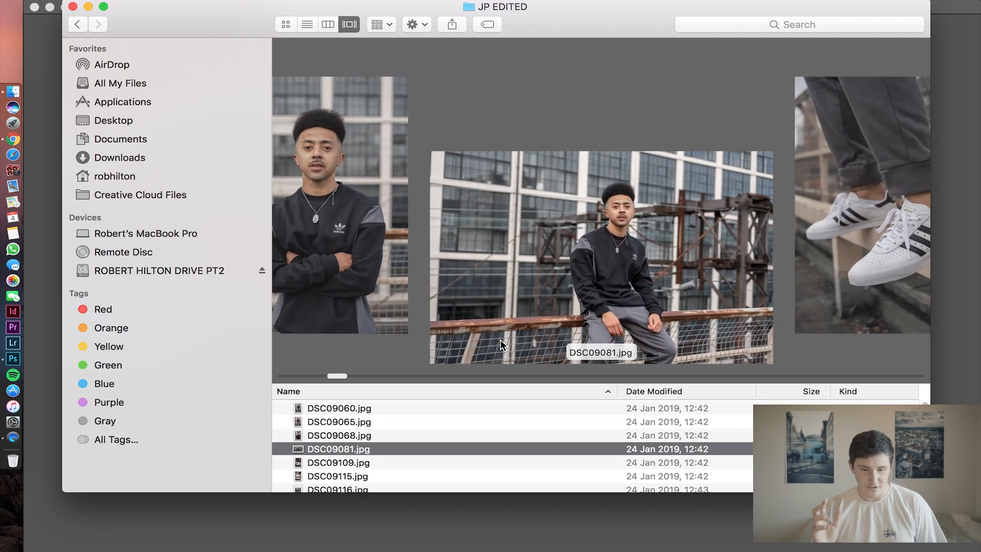
Preview DSC09081.jpg at large size in the JP EDITED folder and close the preview.
{"action": "key", "text": "space"}
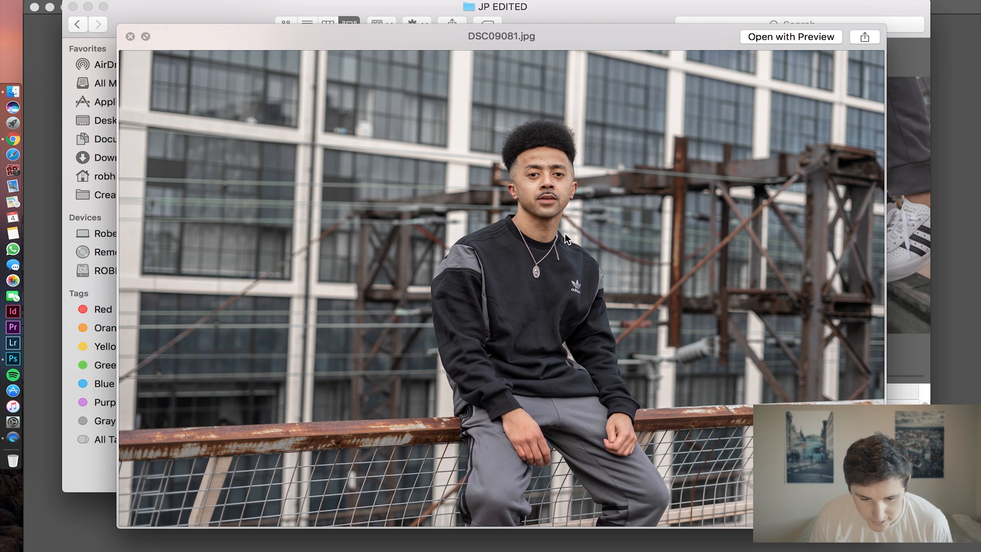
{"action": "scroll", "coordinate": [565, 233], "scroll_direction": "up", "scroll_amount": 5}
{"action": "scroll", "coordinate": [565, 234], "scroll_direction": "up", "scroll_amount": 1}
{"action": "scroll", "coordinate": [565, 234], "scroll_direction": "down", "scroll_amount": 5}
{"action": "key", "text": "space"}
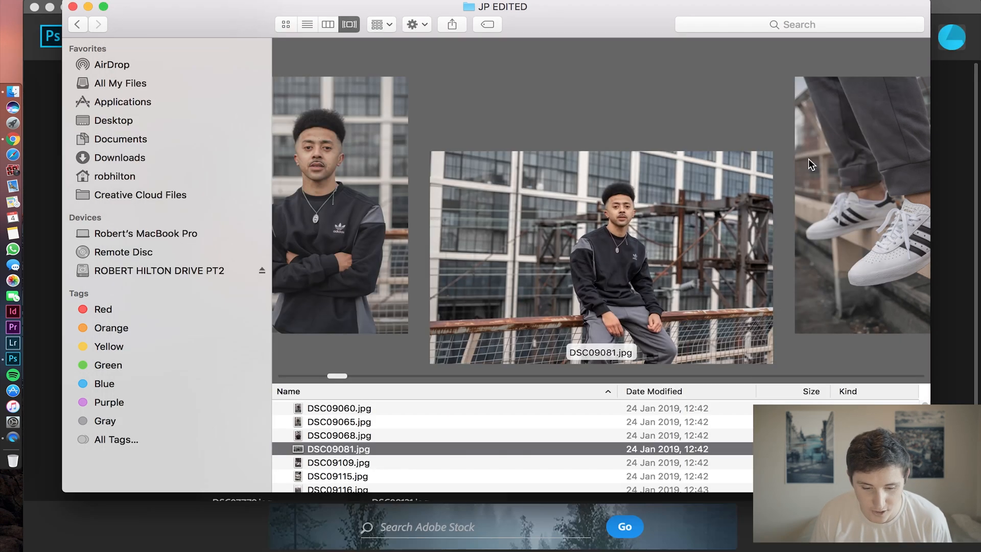
Browse the following photos in the JP EDITED folder through the rooftop series up to DSC09122.jpg.
{"action": "key", "text": "Down"}
{"action": "key", "text": "Down"}
{"action": "key", "text": "Down"}
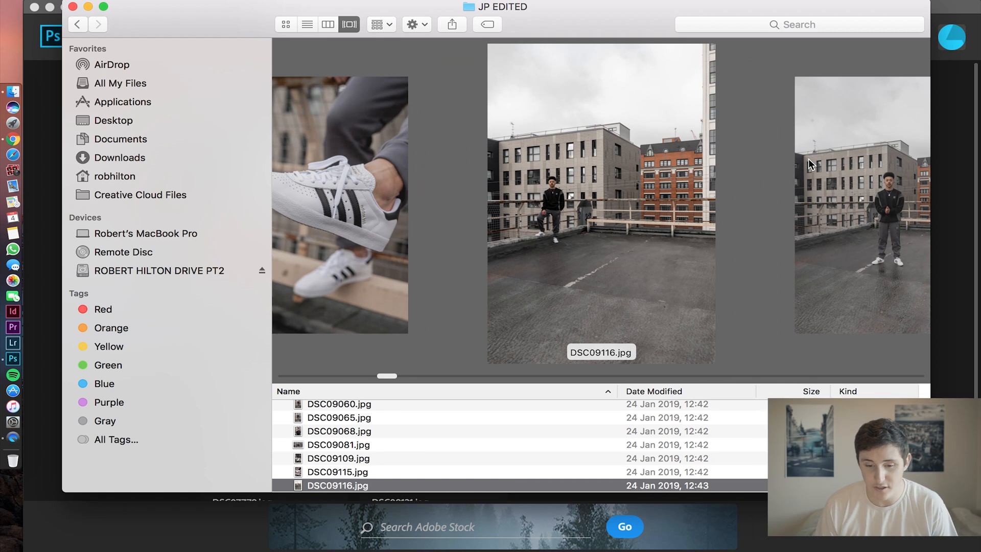
{"action": "key", "text": "Down"}
{"action": "key", "text": "Down"}
{"action": "key", "text": "Down"}
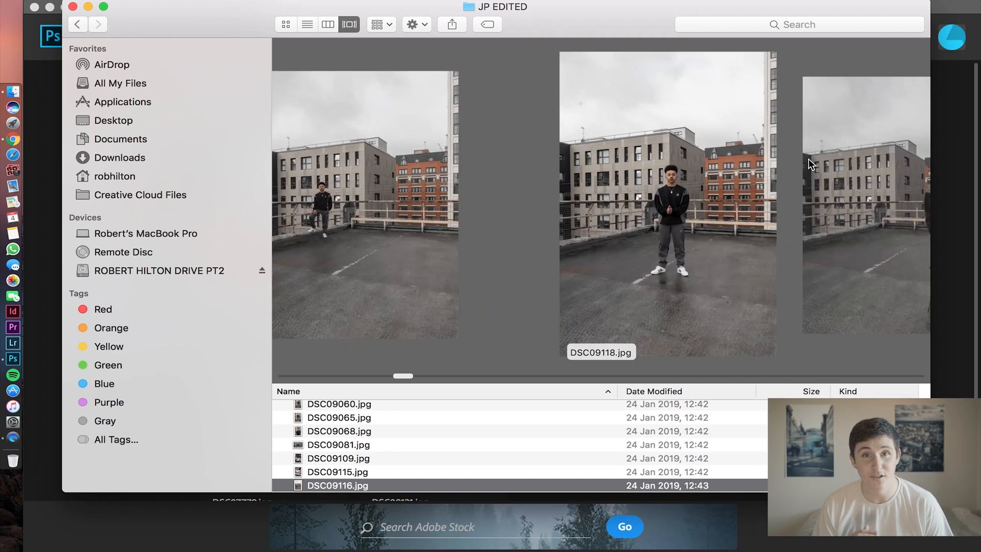
{"action": "key", "text": "Down"}
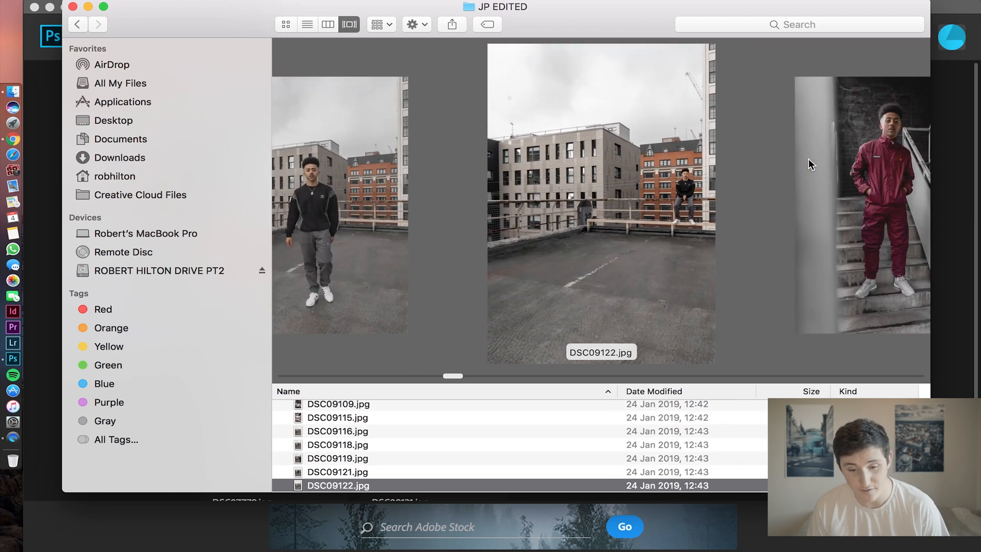
{"action": "key", "text": "Down"}
{"action": "key", "text": "Down"}
{"action": "key", "text": "Down"}
{"action": "key", "text": "Down"}
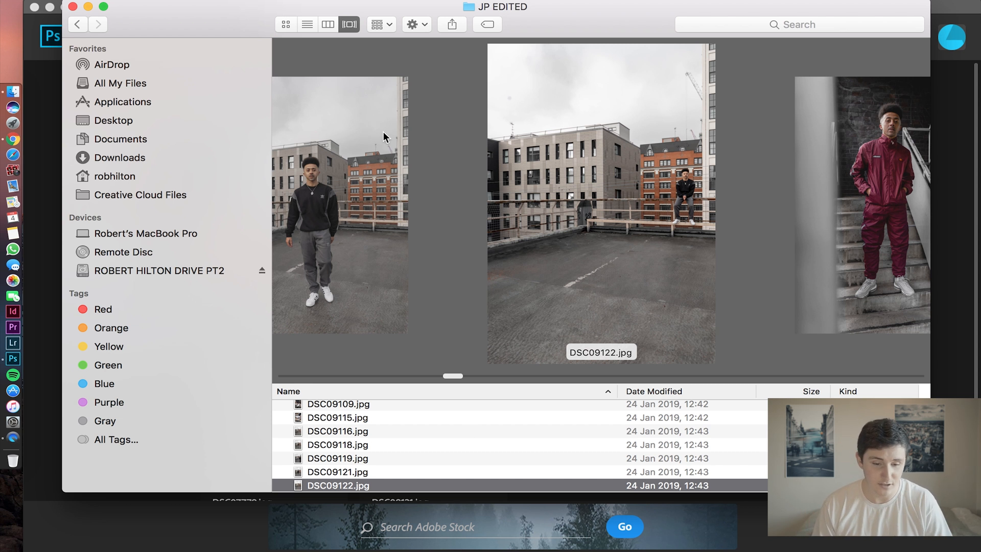
Open DSC09121.jpg from the JP EDITED folder in Photoshop as the base image.
{"action": "left_click", "coordinate": [385, 169]}
{"action": "left_click_drag", "start_coordinate": [608, 16], "coordinate": [440, 16]}
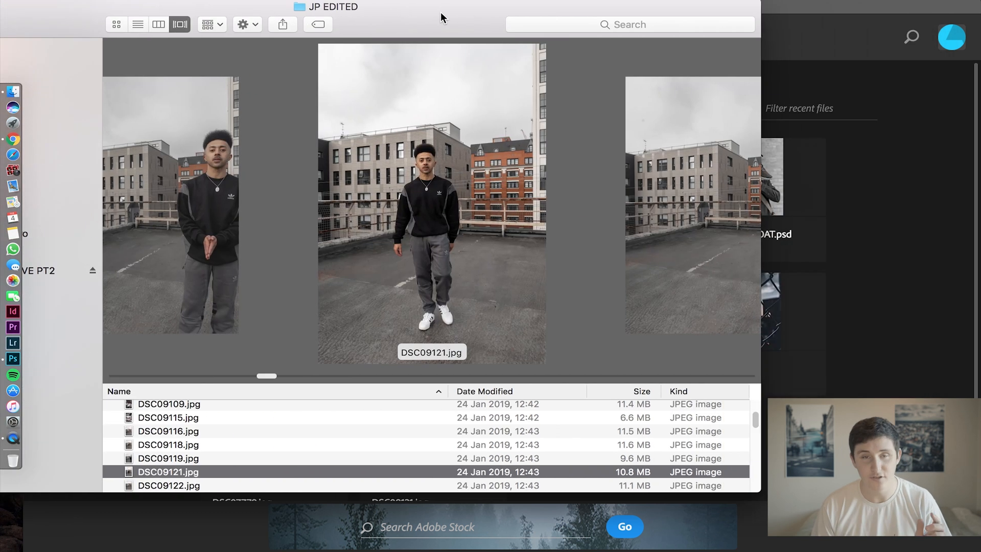
{"action": "left_click_drag", "start_coordinate": [416, 277], "coordinate": [855, 325]}
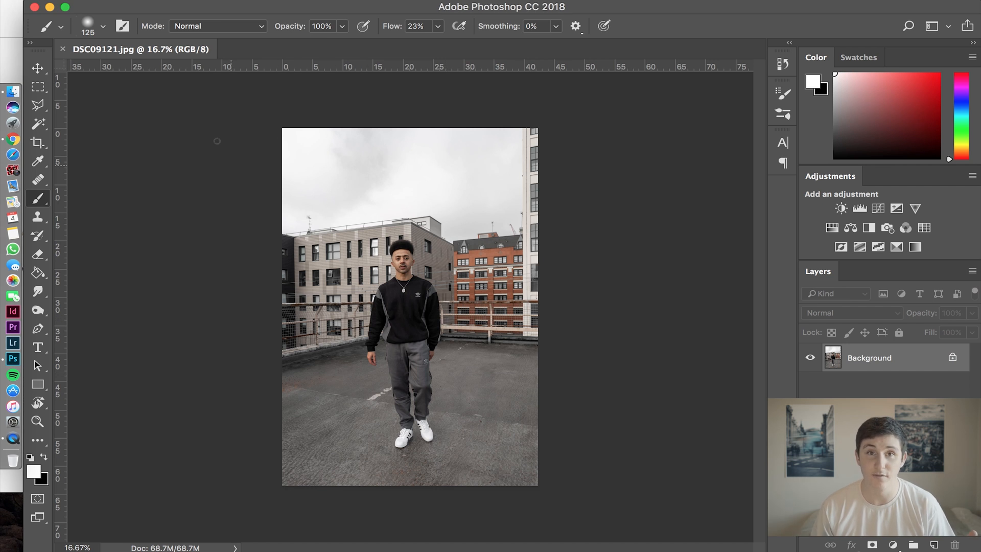
Place DSC09116.jpg from the JP EDITED folder in Finder over the base photo at its original size and position.
{"action": "left_click", "coordinate": [13, 47]}
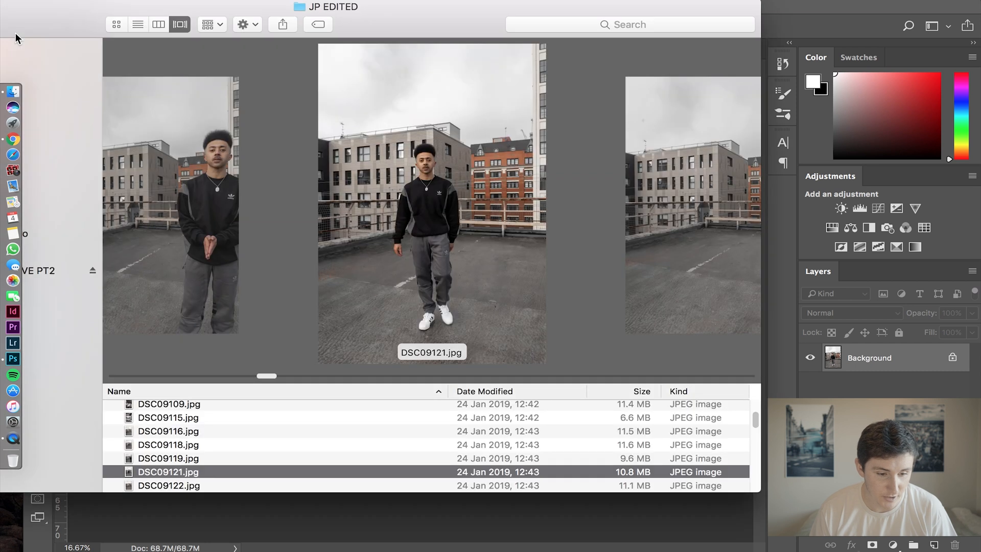
{"action": "left_click", "coordinate": [204, 195]}
{"action": "scroll", "coordinate": [204, 195], "scroll_direction": "left", "scroll_amount": 2}
{"action": "left_click_drag", "start_coordinate": [402, 14], "coordinate": [297, 14]}
{"action": "left_click_drag", "start_coordinate": [320, 128], "coordinate": [696, 223]}
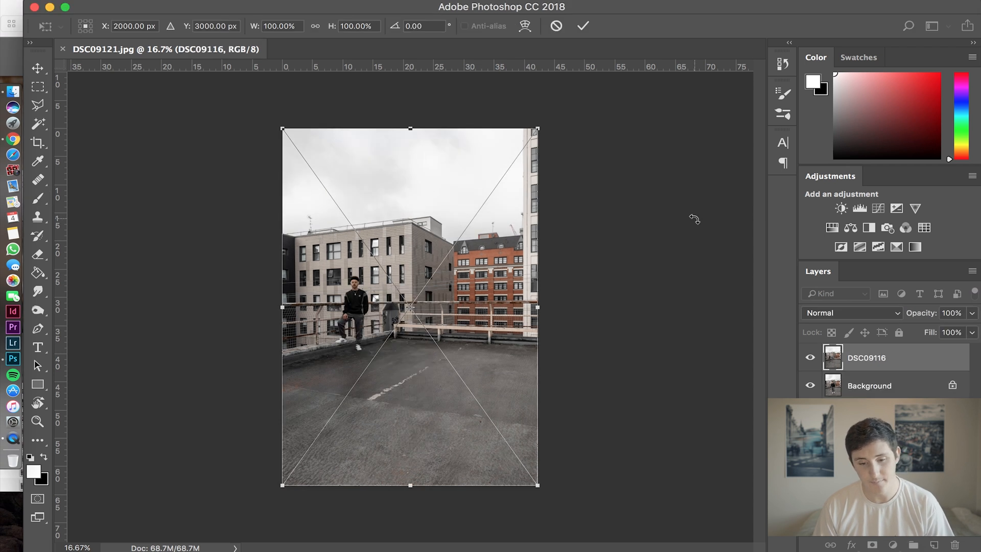
{"action": "key", "text": "Return"}
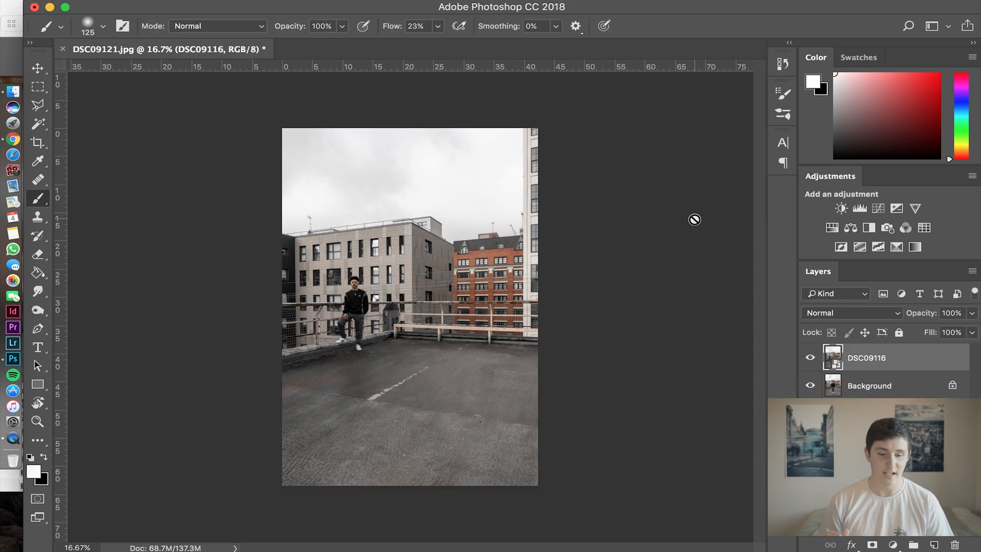
Place DSC09122.jpg from the Finder folder as a third layer above DSC09116 at its original size and position.
{"action": "left_click", "coordinate": [20, 7]}
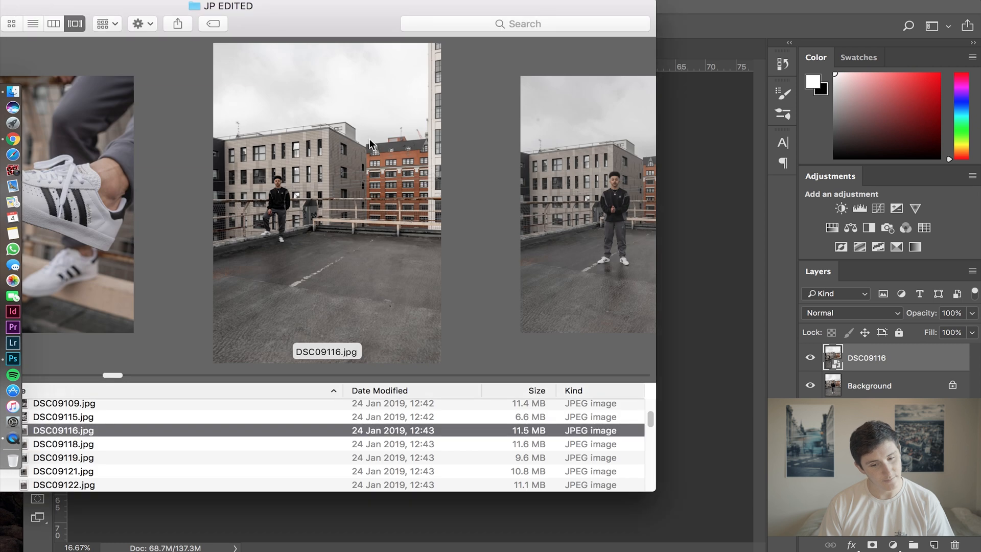
{"action": "key", "text": "Down"}
{"action": "key", "text": "Down"}
{"action": "key", "text": "Down"}
{"action": "key", "text": "Down"}
{"action": "left_click", "coordinate": [723, 245]}
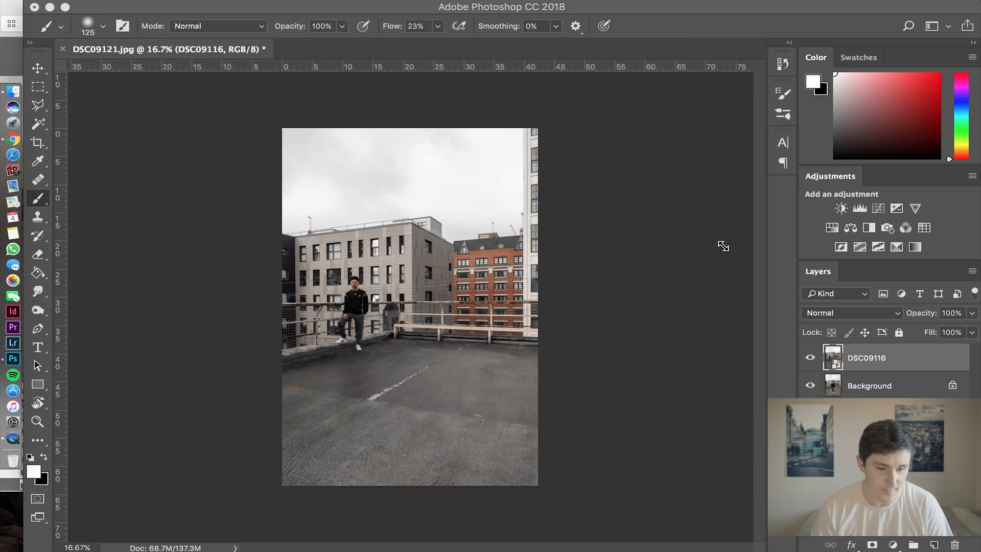
{"action": "left_click_drag", "start_coordinate": [723, 246], "coordinate": [429, 314]}
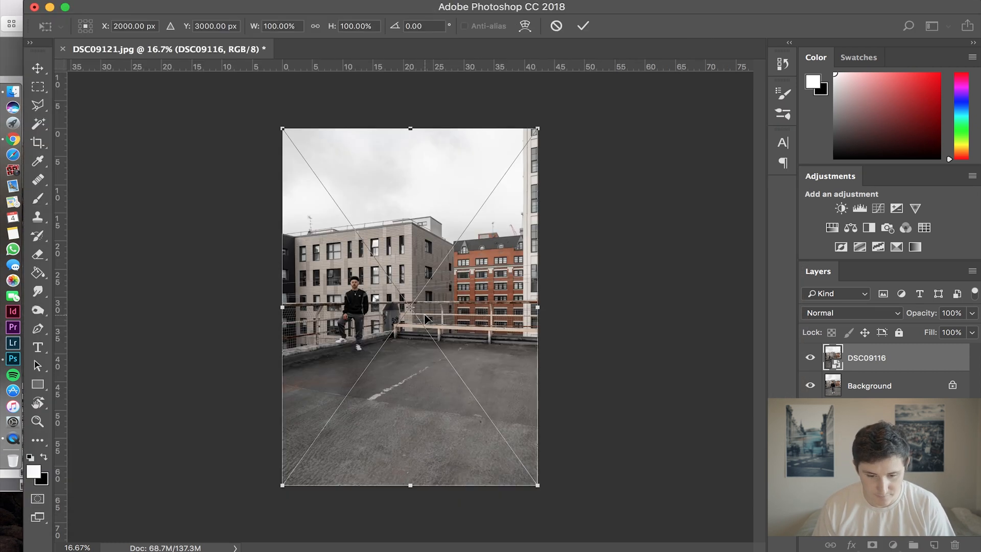
{"action": "key", "text": "Return"}
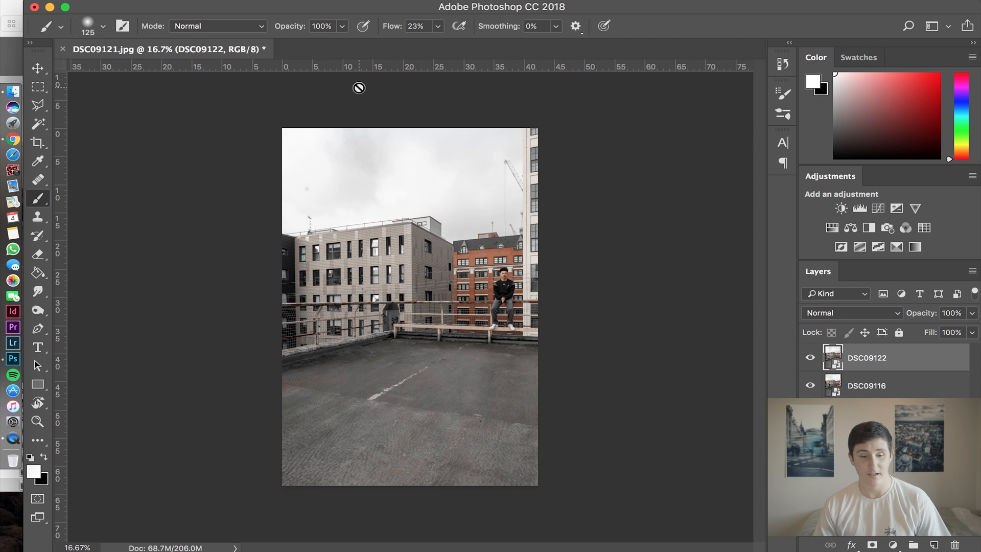
Hide the DSC09122 layer and toggle the DSC09116 layer off and on to compare it with the background.
{"action": "left_click", "coordinate": [810, 358]}
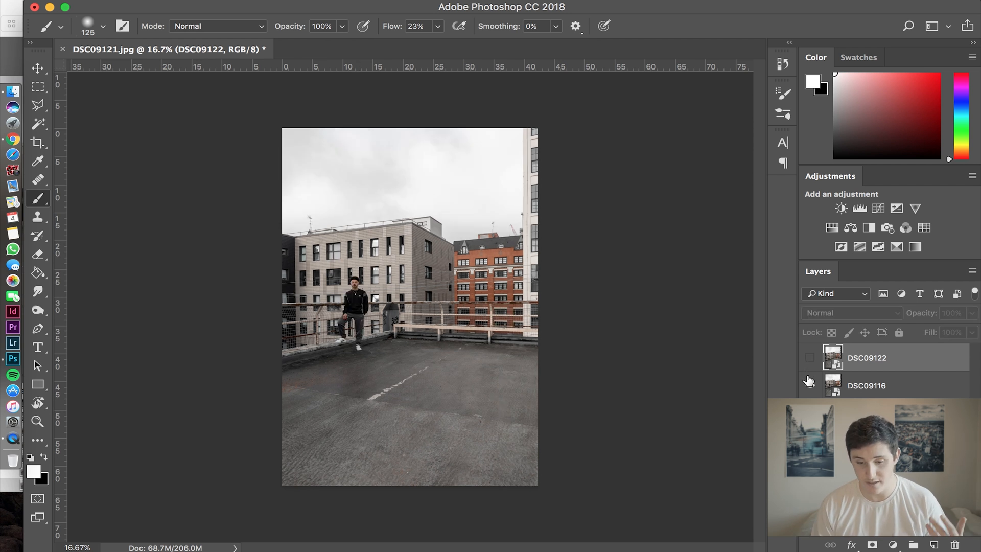
{"action": "left_click", "coordinate": [809, 387]}
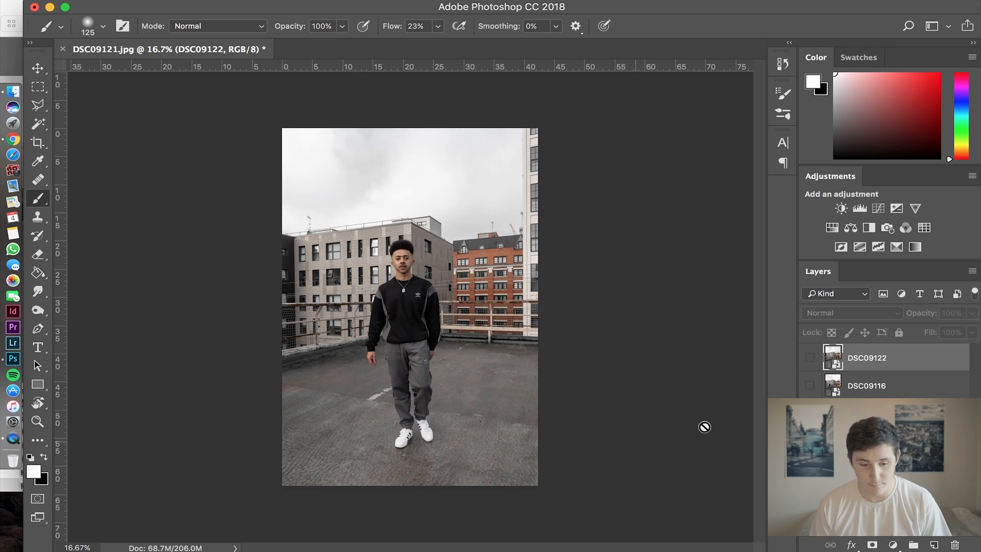
{"action": "left_click", "coordinate": [817, 387]}
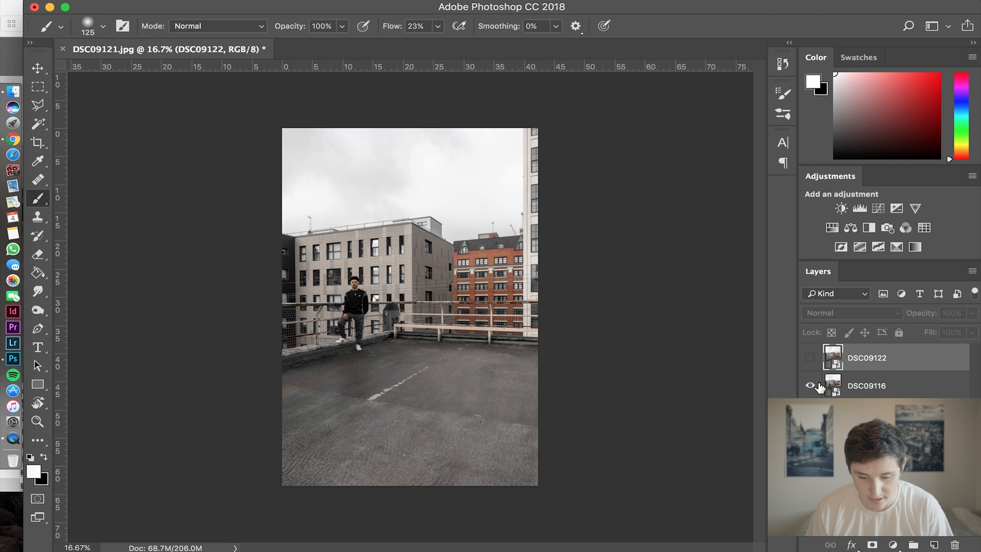
Add a layer mask to the DSC09116 layer and fill it with black using the Paint Bucket.
{"action": "left_click", "coordinate": [876, 384]}
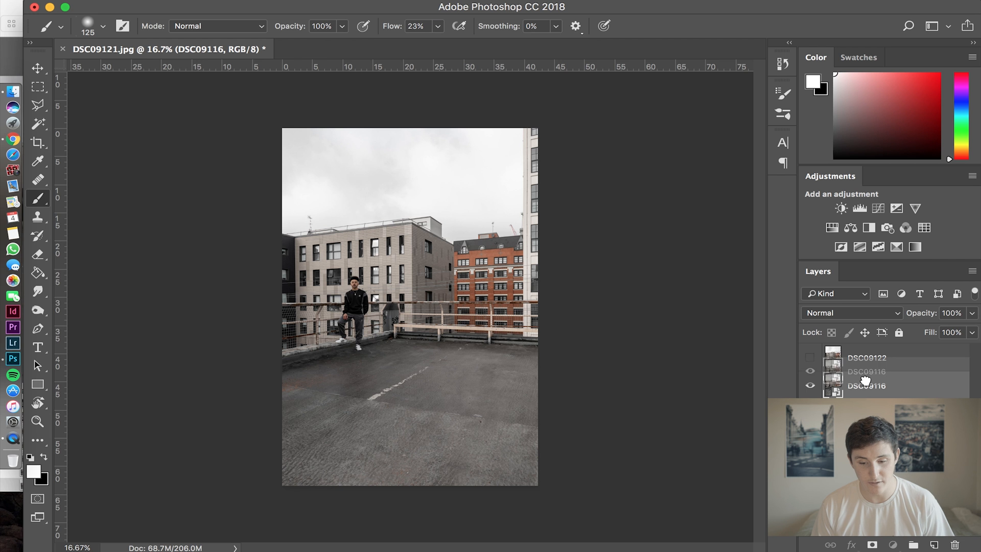
{"action": "left_click", "coordinate": [871, 546]}
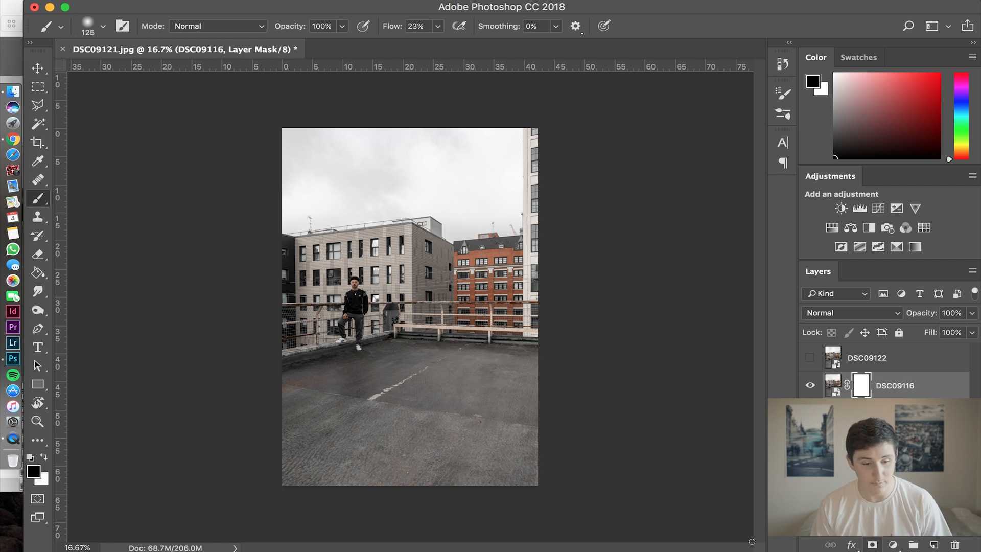
{"action": "left_click", "coordinate": [45, 456]}
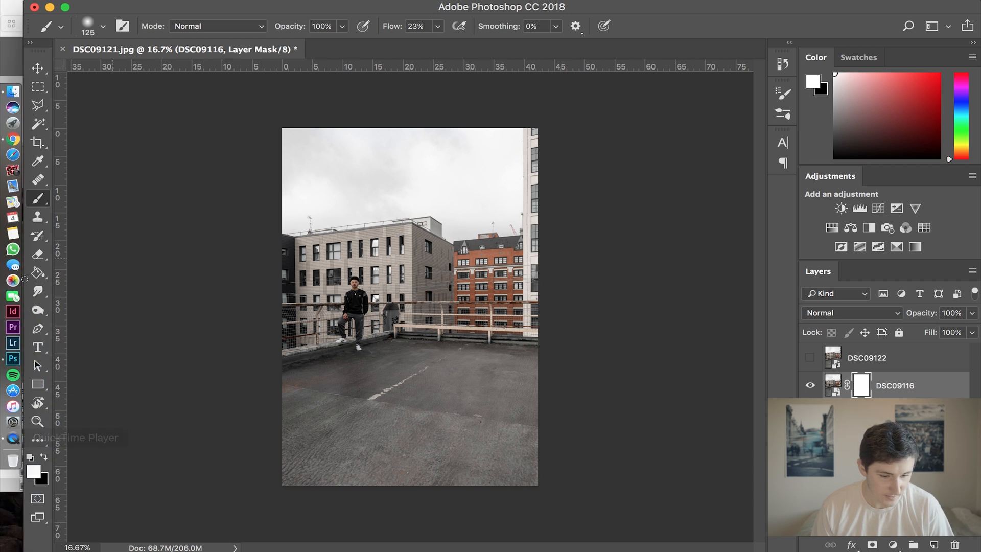
{"action": "left_click", "coordinate": [47, 274]}
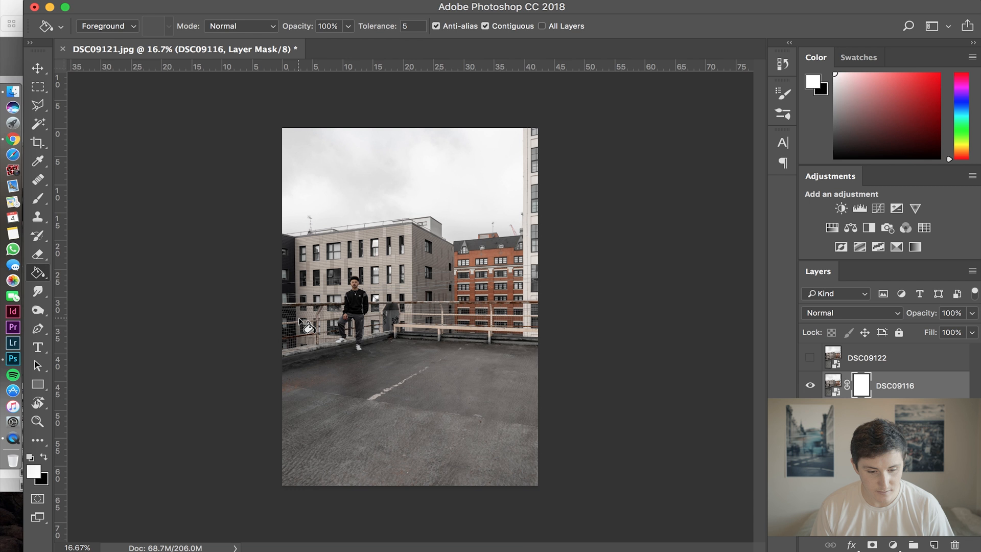
{"action": "left_click", "coordinate": [45, 456]}
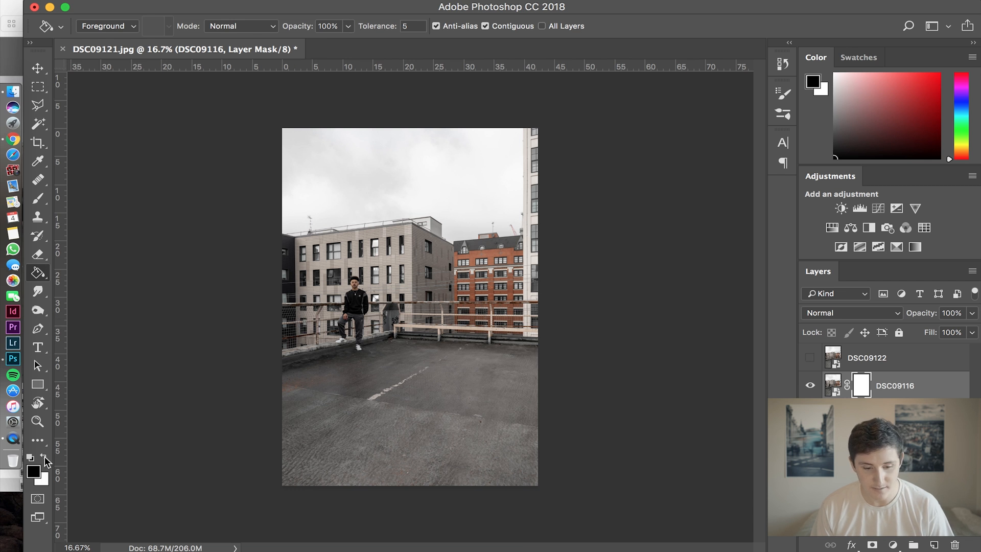
{"action": "left_click", "coordinate": [287, 361]}
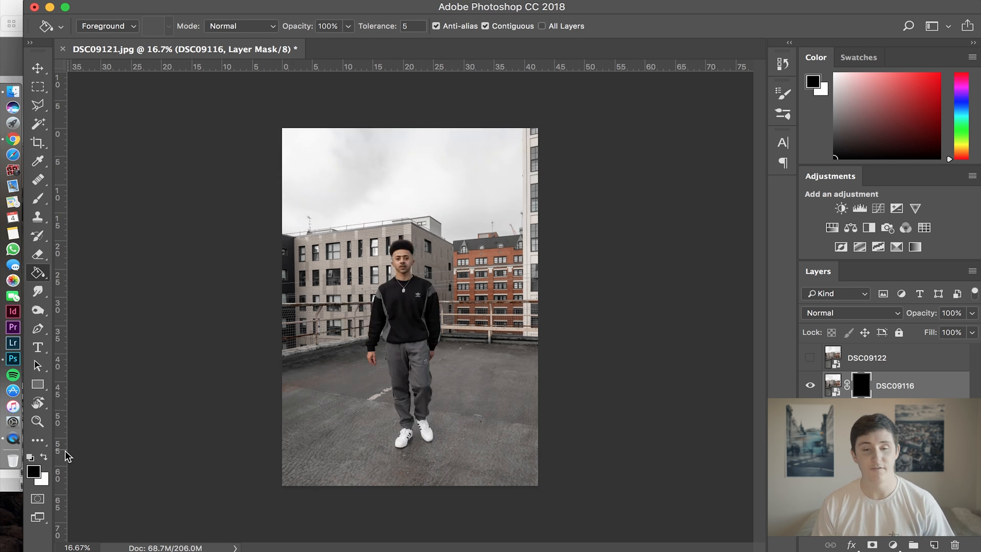
Set up the Brush tool with white as the foreground colour, a soft round tip and a 600 px size.
{"action": "left_click", "coordinate": [46, 454]}
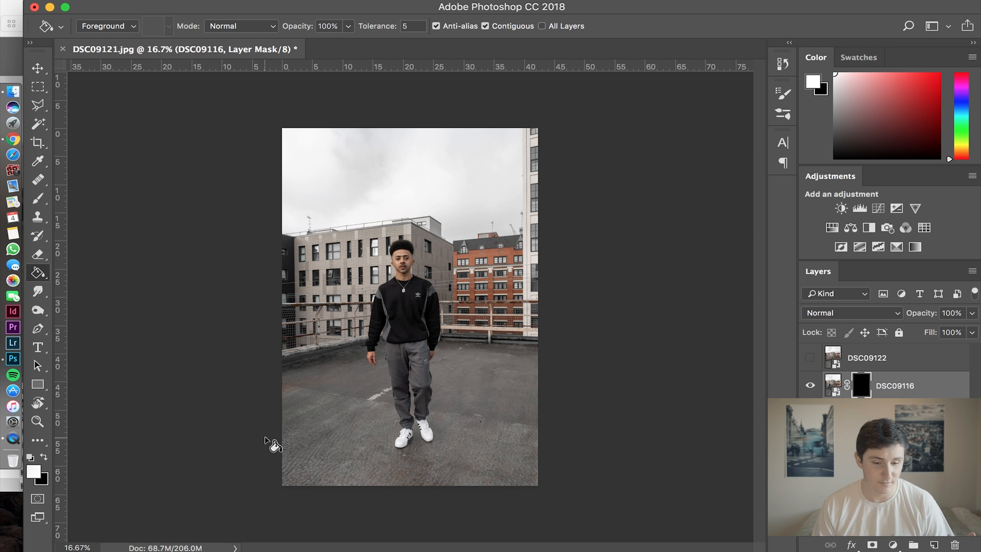
{"action": "left_click", "coordinate": [38, 198]}
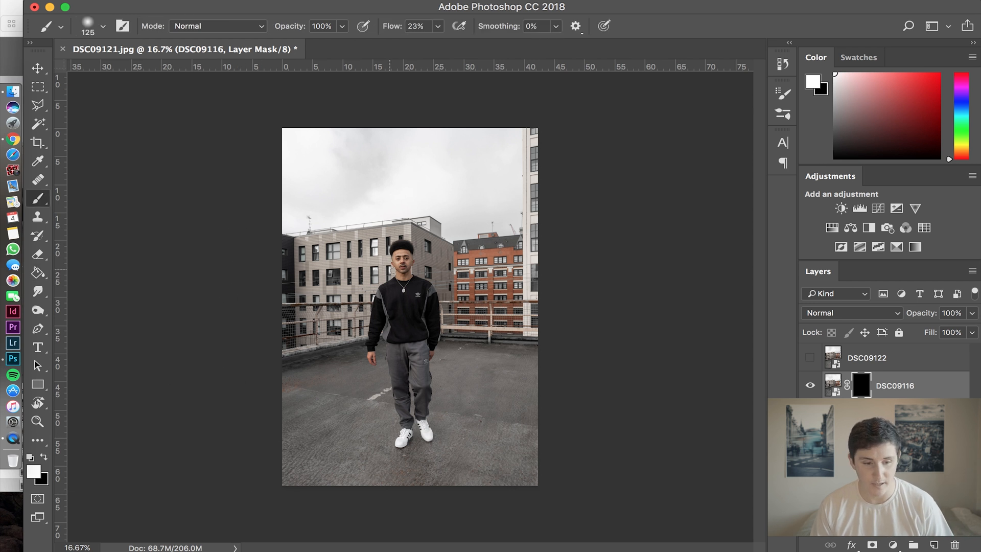
{"action": "left_click", "coordinate": [93, 24]}
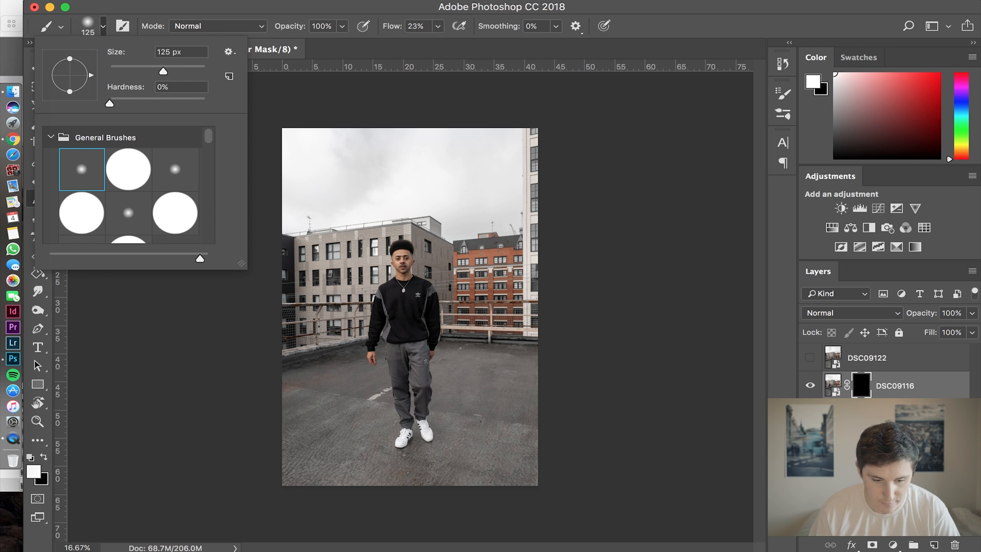
{"action": "left_click", "coordinate": [409, 7]}
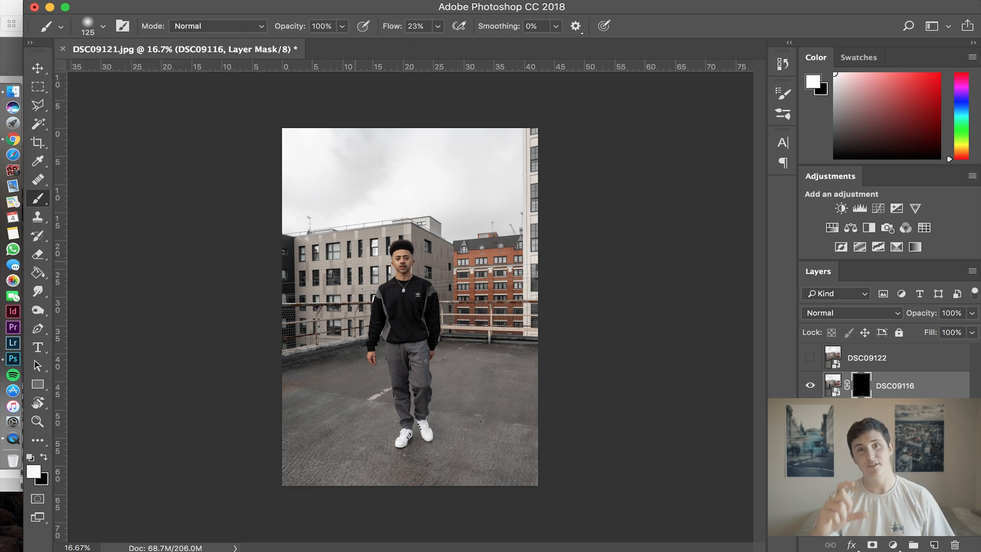
{"action": "key", "text": "bracketright"}
{"action": "key", "text": "bracketright"}
{"action": "key", "text": "bracketright"}
{"action": "key", "text": "bracketright"}
{"action": "key", "text": "bracketright"}
{"action": "key", "text": "bracketright"}
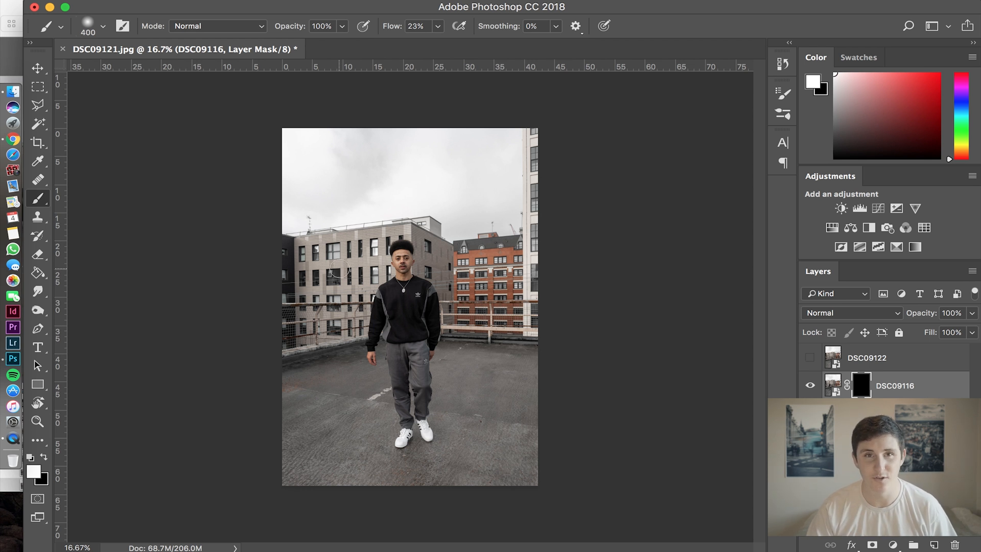
{"action": "key", "text": "bracketright"}
{"action": "key", "text": "bracketright"}
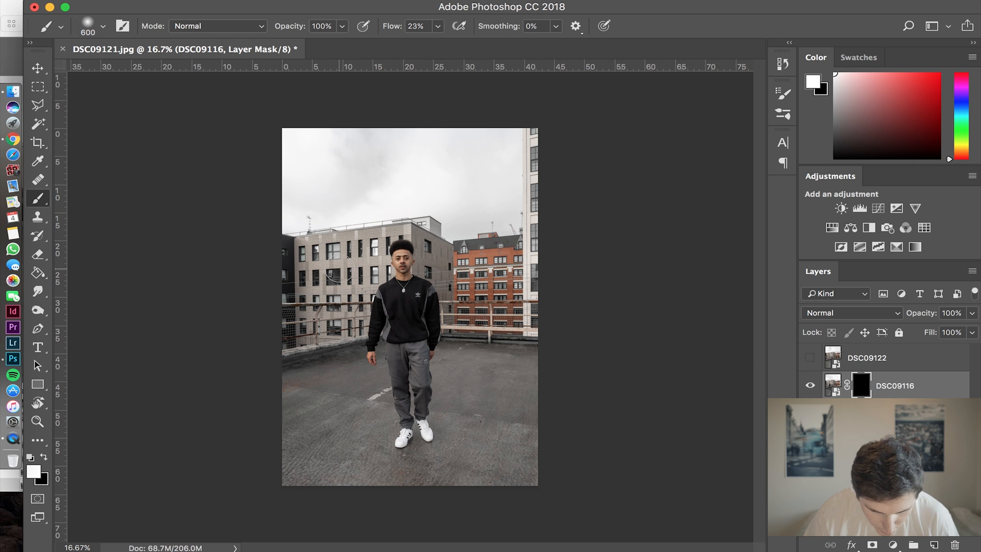
Paint white on the DSC09116 mask over the man at the railing, reducing the brush size to 300 px.
{"action": "mouse_move", "coordinate": [342, 299]}
{"action": "left_mouse_down"}
{"action": "mouse_move", "coordinate": [350, 279]}
{"action": "mouse_move", "coordinate": [349, 304]}
{"action": "mouse_move", "coordinate": [353, 278]}
{"action": "mouse_move", "coordinate": [361, 304]}
{"action": "mouse_move", "coordinate": [337, 342]}
{"action": "mouse_move", "coordinate": [361, 318]}
{"action": "mouse_move", "coordinate": [354, 354]}
{"action": "mouse_move", "coordinate": [351, 289]}
{"action": "mouse_move", "coordinate": [350, 353]}
{"action": "mouse_move", "coordinate": [357, 342]}
{"action": "mouse_move", "coordinate": [348, 333]}
{"action": "left_mouse_up"}
{"action": "key", "text": "bracketleft"}
{"action": "key", "text": "bracketleft"}
{"action": "key", "text": "bracketleft"}
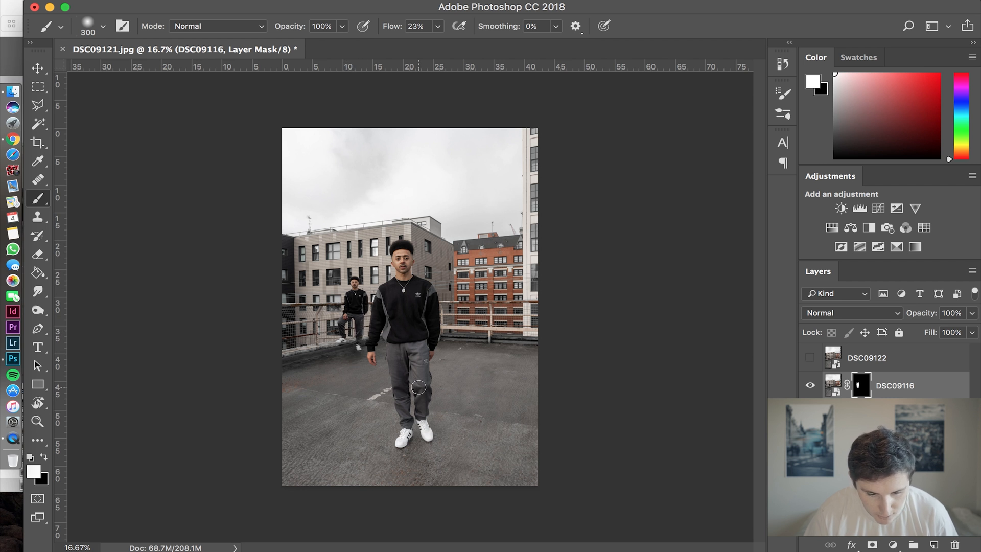
{"action": "scroll", "coordinate": [309, 389], "scroll_direction": "up", "scroll_amount": 10}
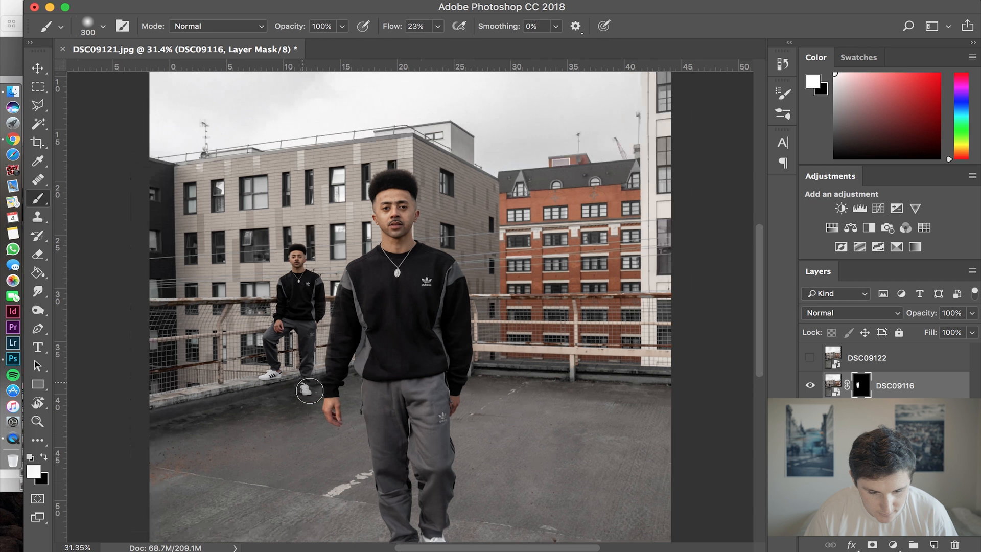
{"action": "key", "text": "space"}
{"action": "left_click_drag", "start_coordinate": [324, 375], "coordinate": [400, 341]}
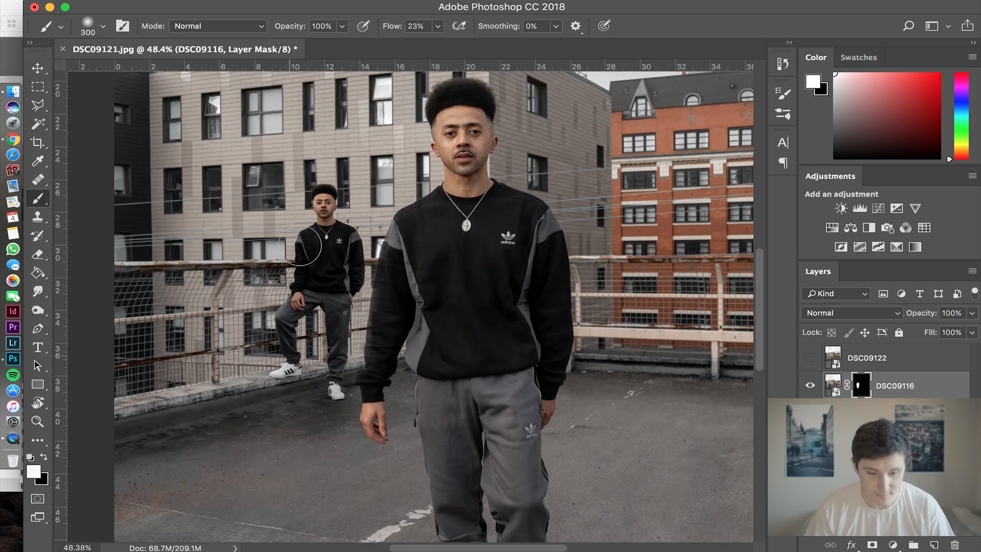
Switch the foreground colour to black and reduce the brush to 100 px to refine the DSC09116 mask around the man at the railing.
{"action": "left_click", "coordinate": [44, 457]}
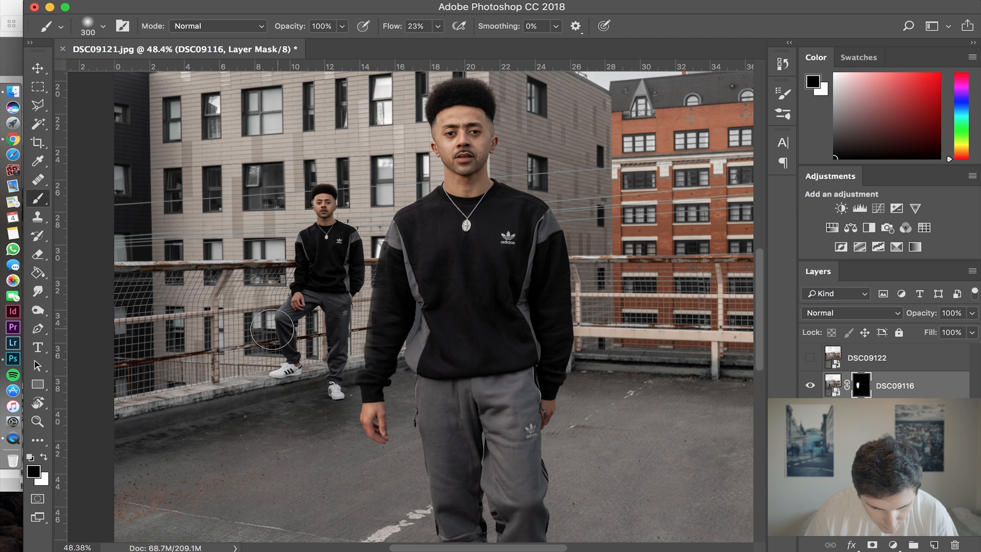
{"action": "key", "text": "bracketleft"}
{"action": "key", "text": "bracketleft"}
{"action": "key", "text": "bracketleft"}
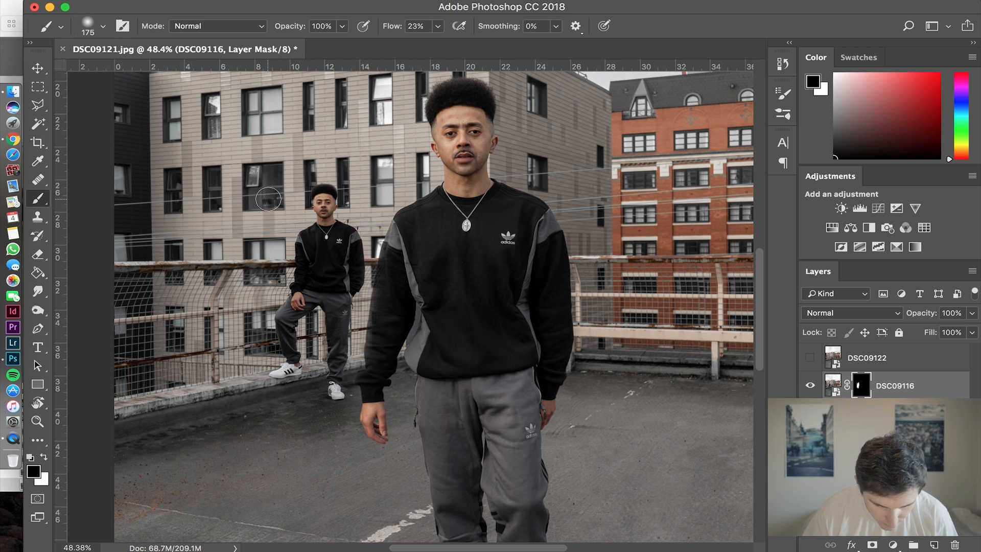
{"action": "key", "text": "bracketleft"}
{"action": "key", "text": "bracketleft"}
{"action": "key", "text": "bracketleft"}
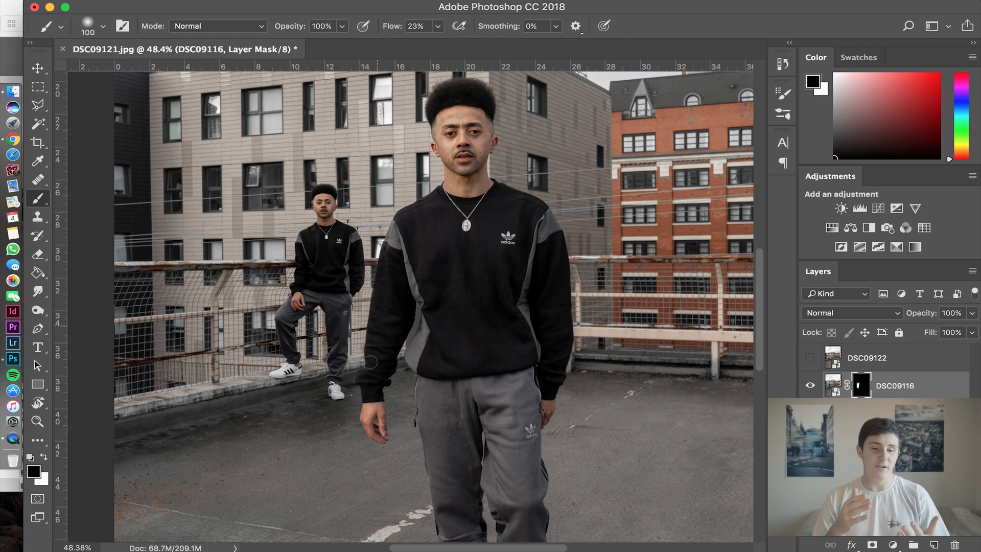
Show the DSC09122 layer and give it a layer mask filled with black using the Paint Bucket.
{"action": "scroll", "coordinate": [228, 354], "scroll_direction": "down", "scroll_amount": 10}
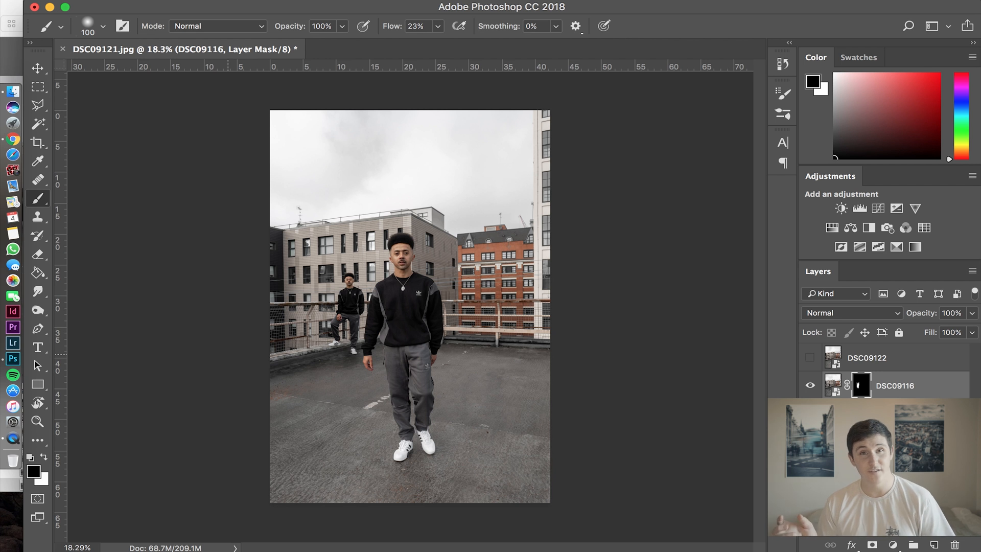
{"action": "left_click", "coordinate": [881, 364]}
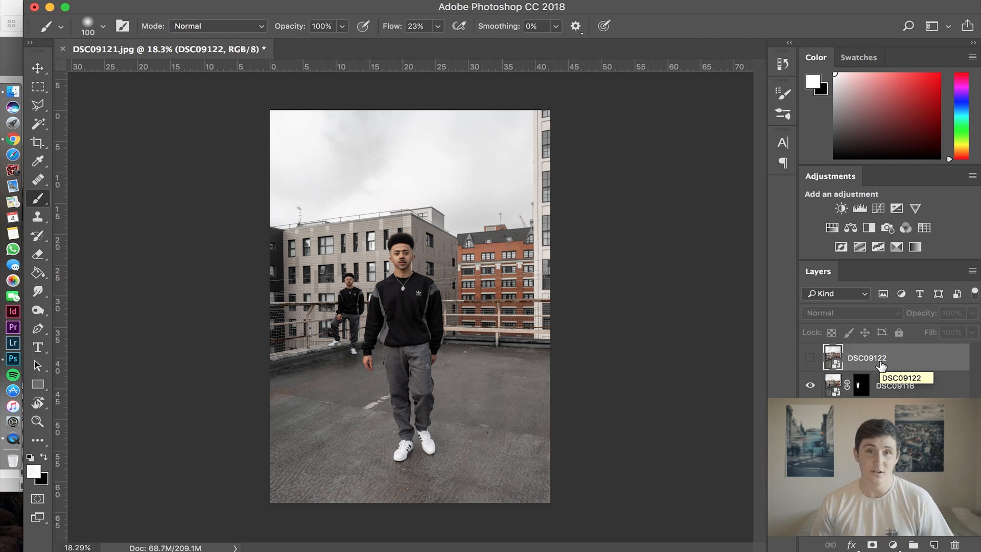
{"action": "left_click", "coordinate": [811, 359]}
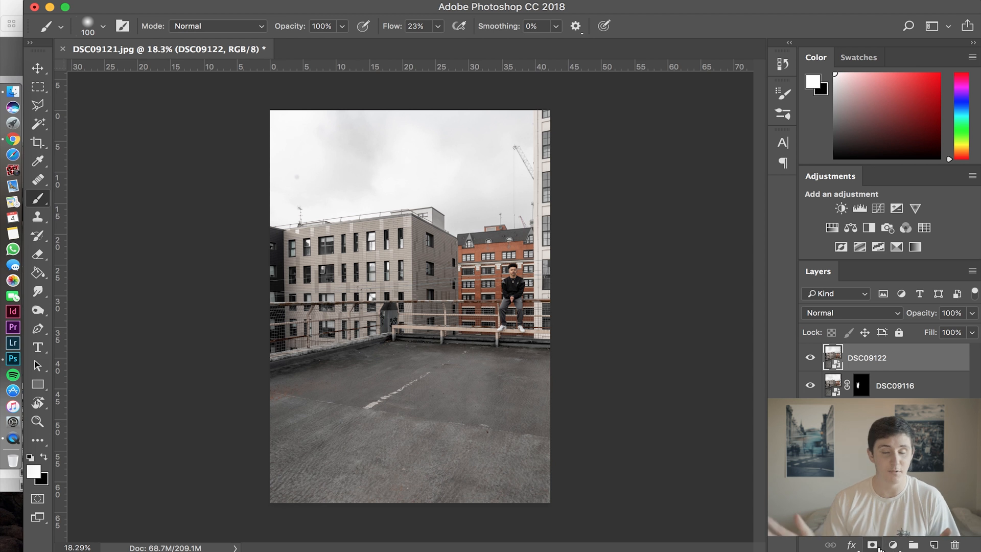
{"action": "left_click", "coordinate": [872, 545]}
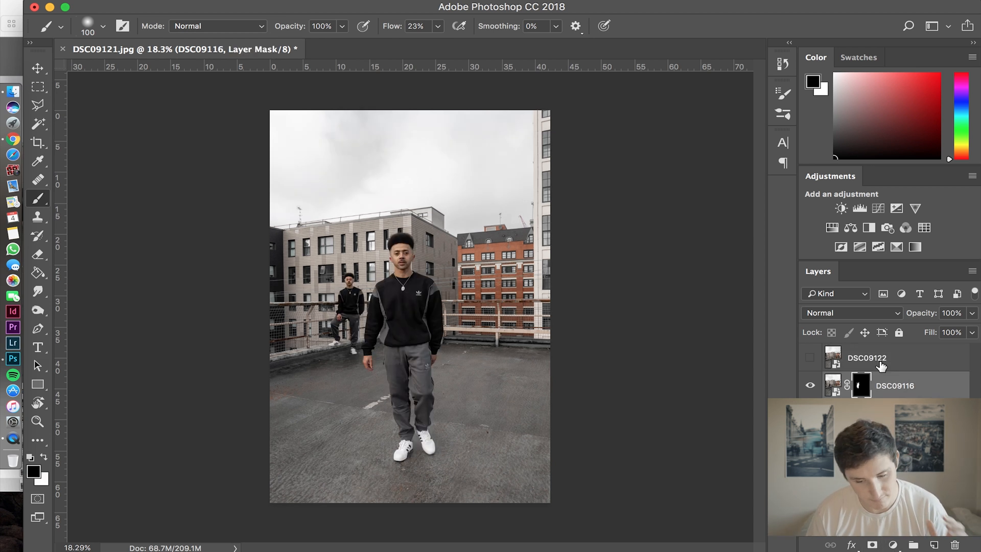
{"action": "left_click", "coordinate": [882, 366]}
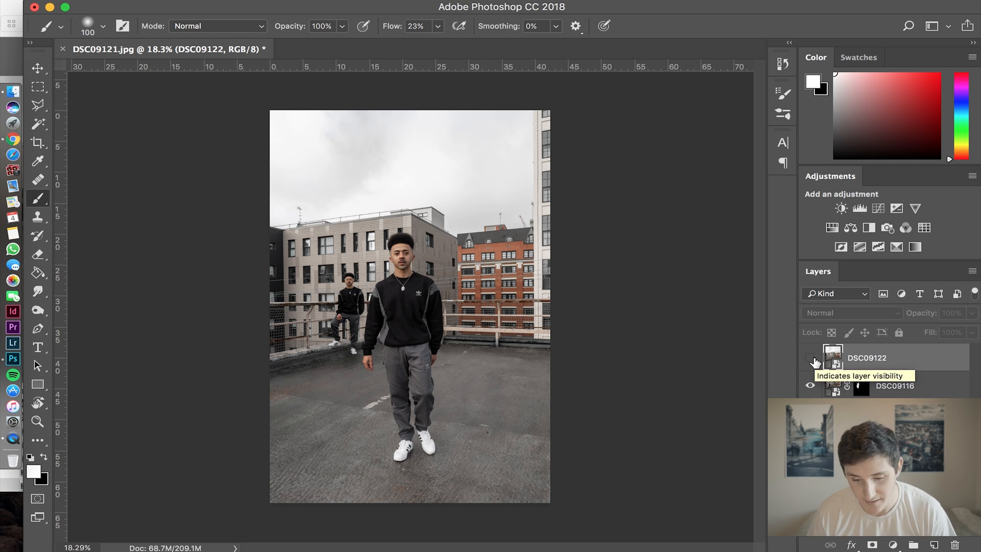
{"action": "left_click", "coordinate": [812, 358]}
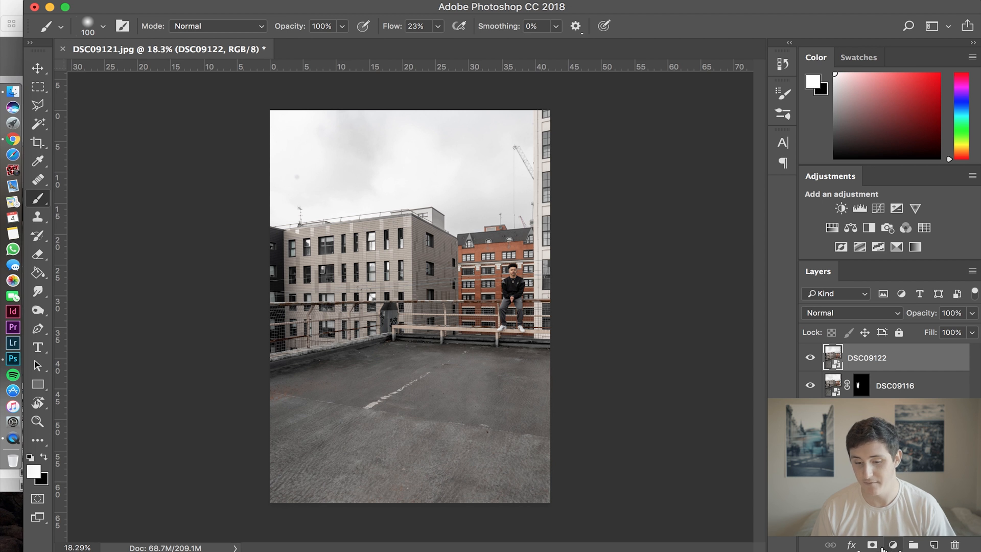
{"action": "left_click", "coordinate": [873, 545]}
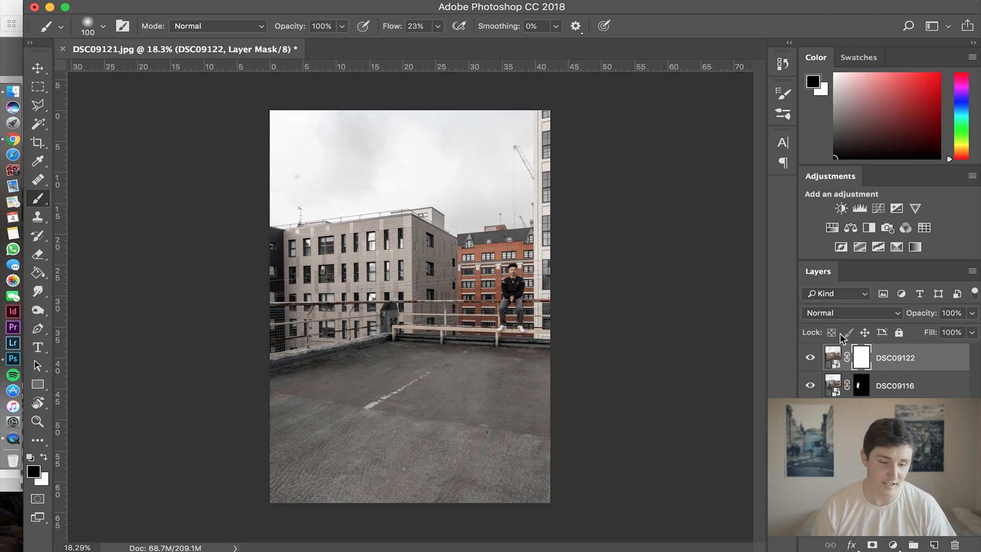
{"action": "left_click", "coordinate": [37, 272]}
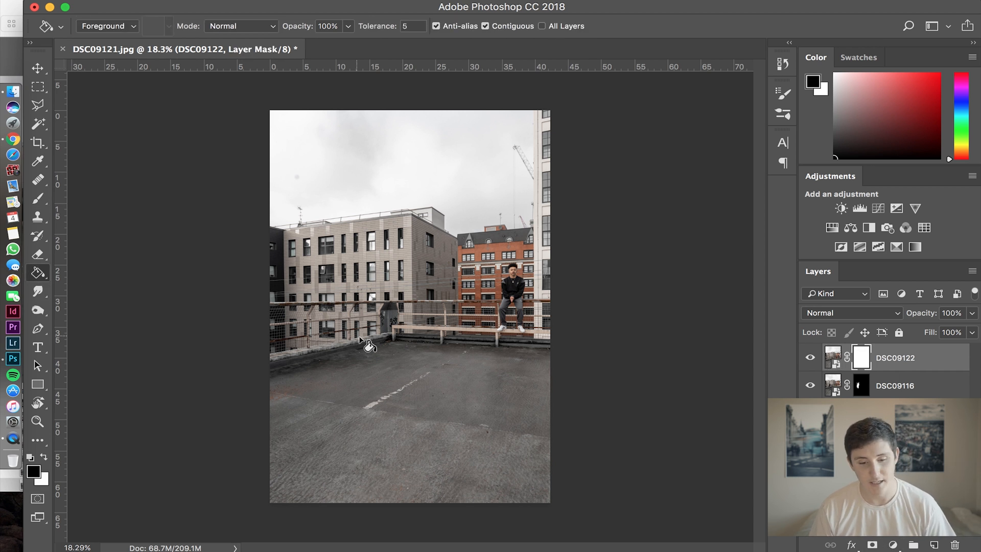
{"action": "left_click", "coordinate": [356, 340]}
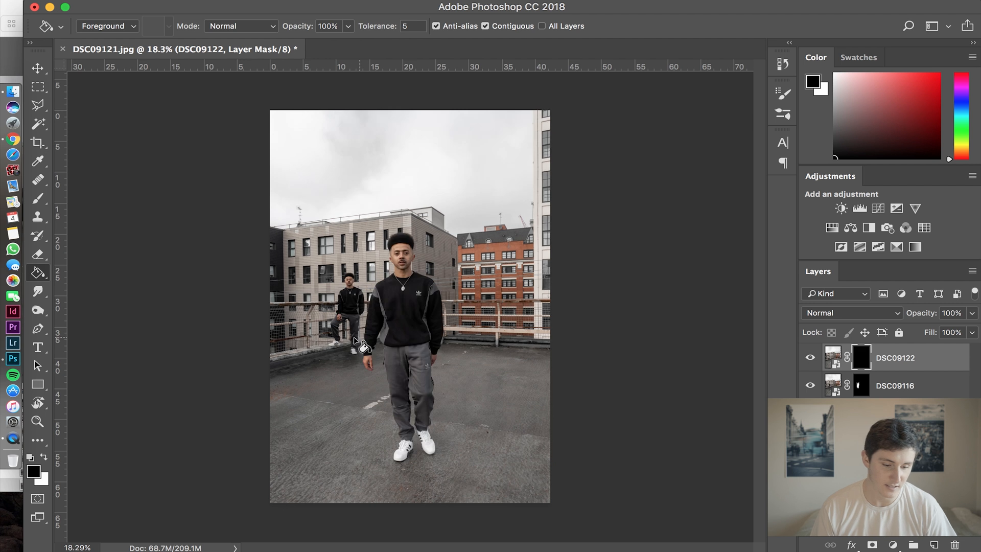
Paint white on the DSC09122 mask over the man sitting on the railing with a 250 px brush.
{"action": "left_click", "coordinate": [44, 457]}
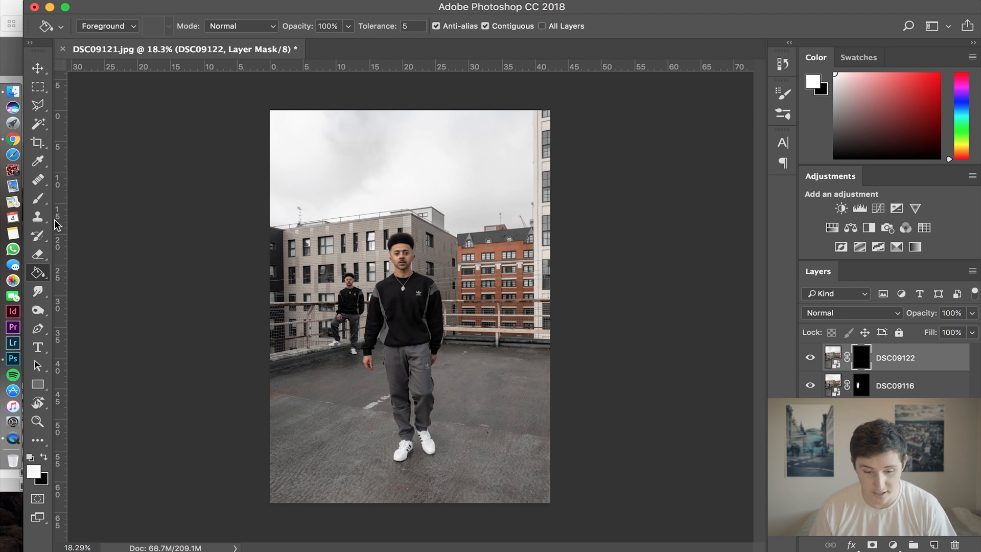
{"action": "left_click", "coordinate": [37, 199]}
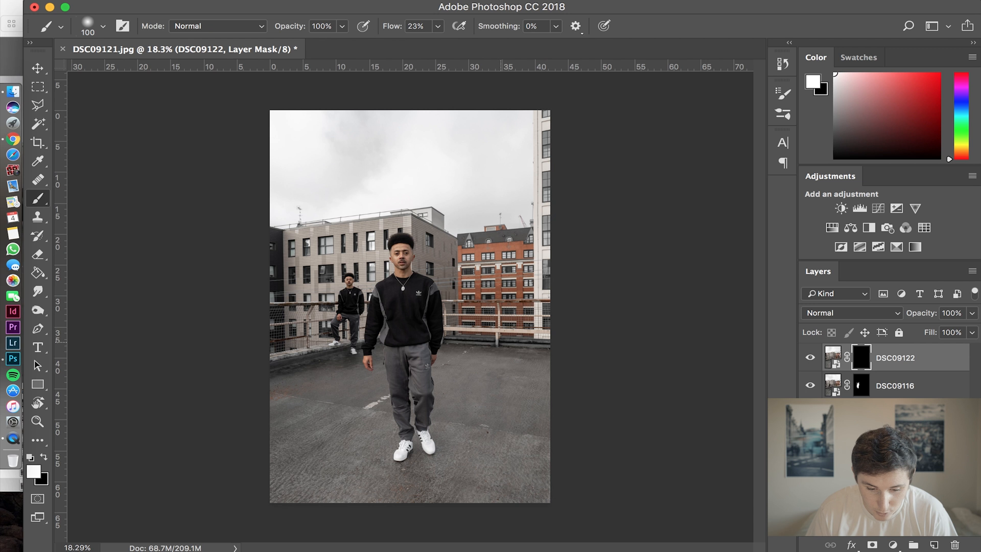
{"action": "key", "text": "bracketright"}
{"action": "key", "text": "bracketright"}
{"action": "mouse_move", "coordinate": [503, 301]}
{"action": "left_mouse_down"}
{"action": "mouse_move", "coordinate": [504, 316]}
{"action": "mouse_move", "coordinate": [498, 306]}
{"action": "mouse_move", "coordinate": [513, 276]}
{"action": "mouse_move", "coordinate": [518, 327]}
{"action": "left_mouse_up"}
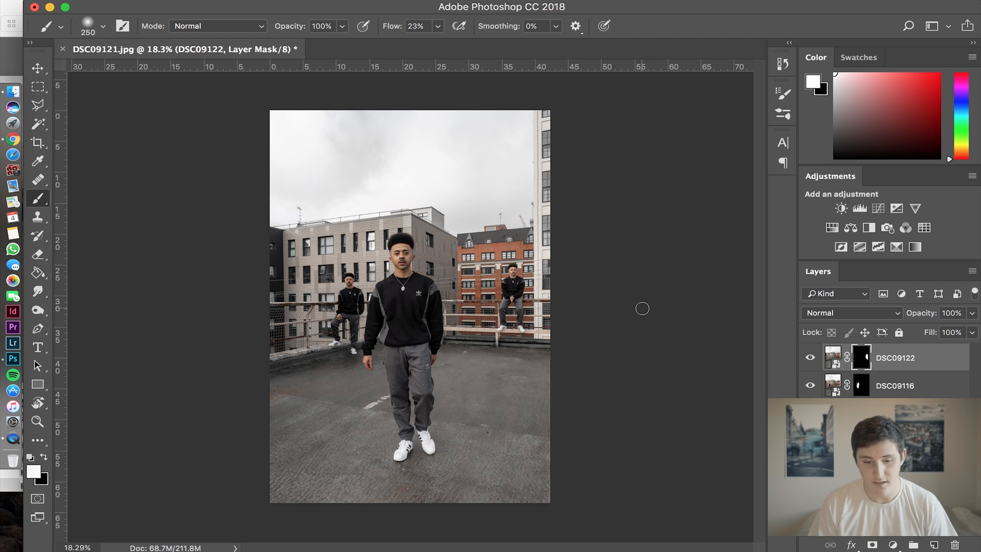
Switch the foreground colour to black and reduce the brush to 150 px to refine the DSC09122 mask around the seated man.
{"action": "scroll", "coordinate": [432, 323], "scroll_direction": "up", "scroll_amount": 5}
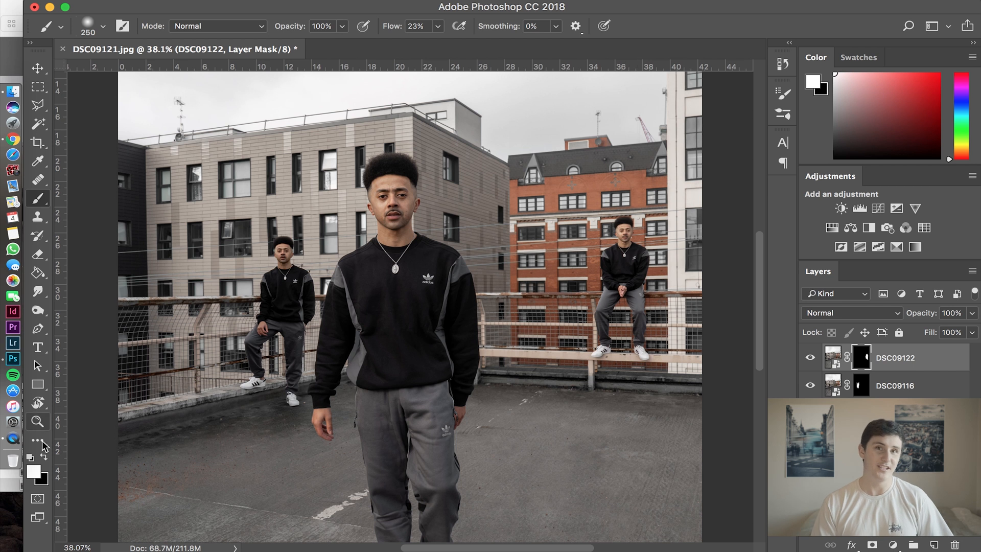
{"action": "left_click", "coordinate": [44, 457]}
{"action": "key", "text": "bracketleft"}
{"action": "key", "text": "bracketleft"}
{"action": "key", "text": "bracketleft"}
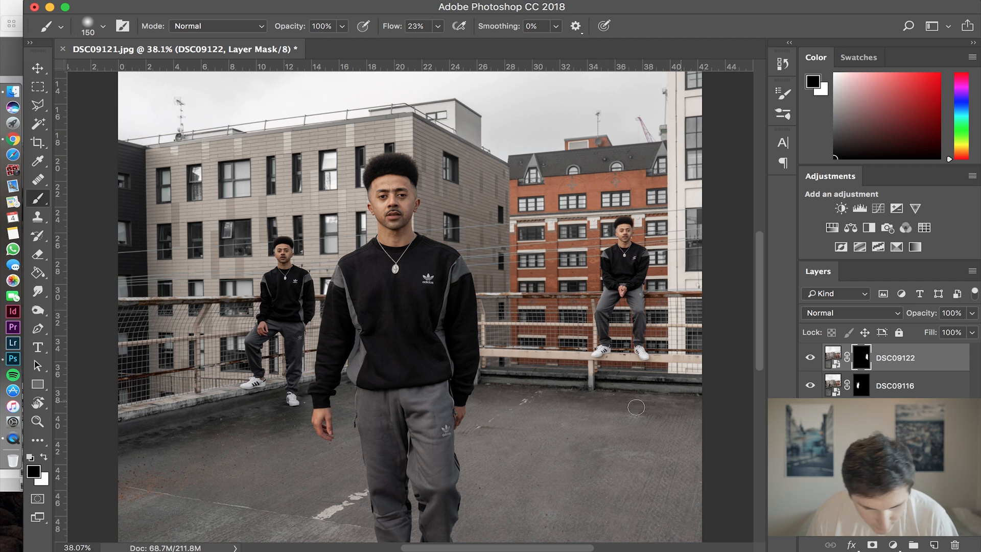
{"action": "scroll", "coordinate": [587, 379], "scroll_direction": "down", "scroll_amount": 4}
{"action": "scroll", "coordinate": [725, 404], "scroll_direction": "down", "scroll_amount": 2}
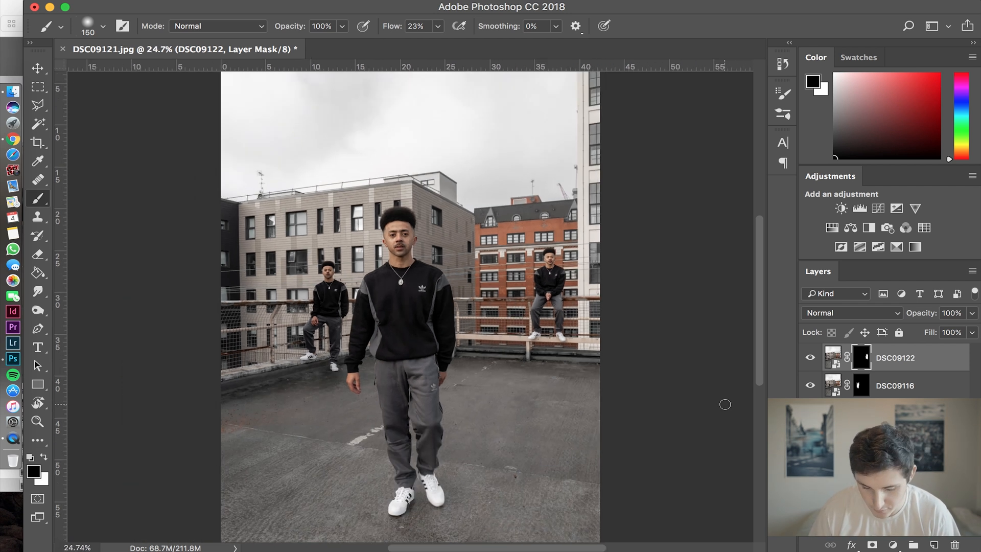